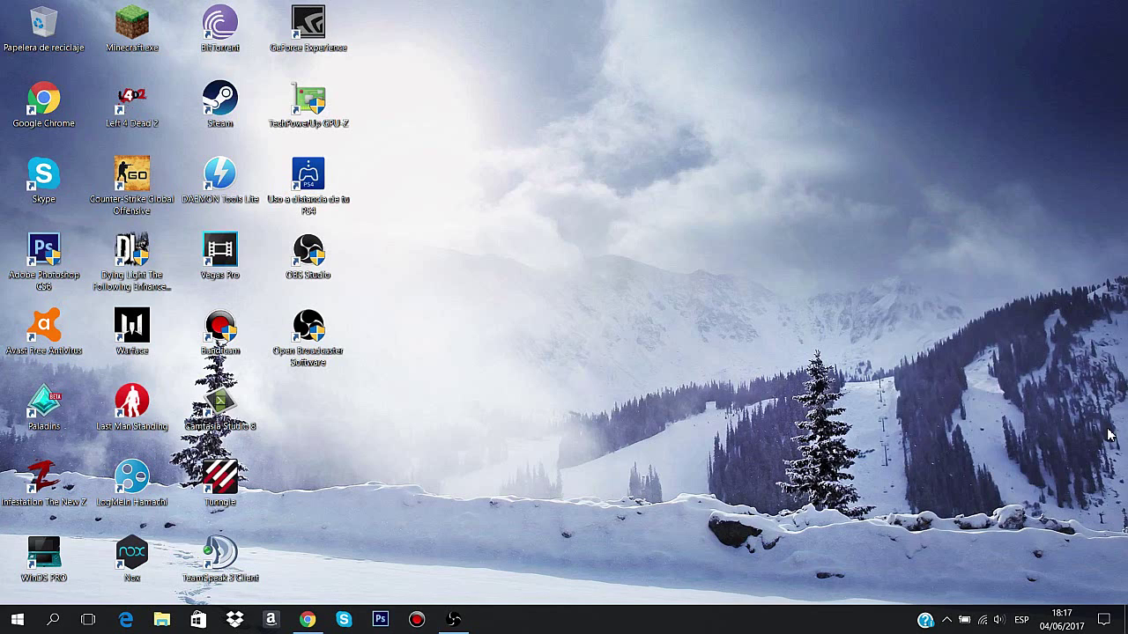
# Step: Switch to Chrome and download the ScpServer RAR archive from its MediaFire page
pyautogui.click(306, 621)
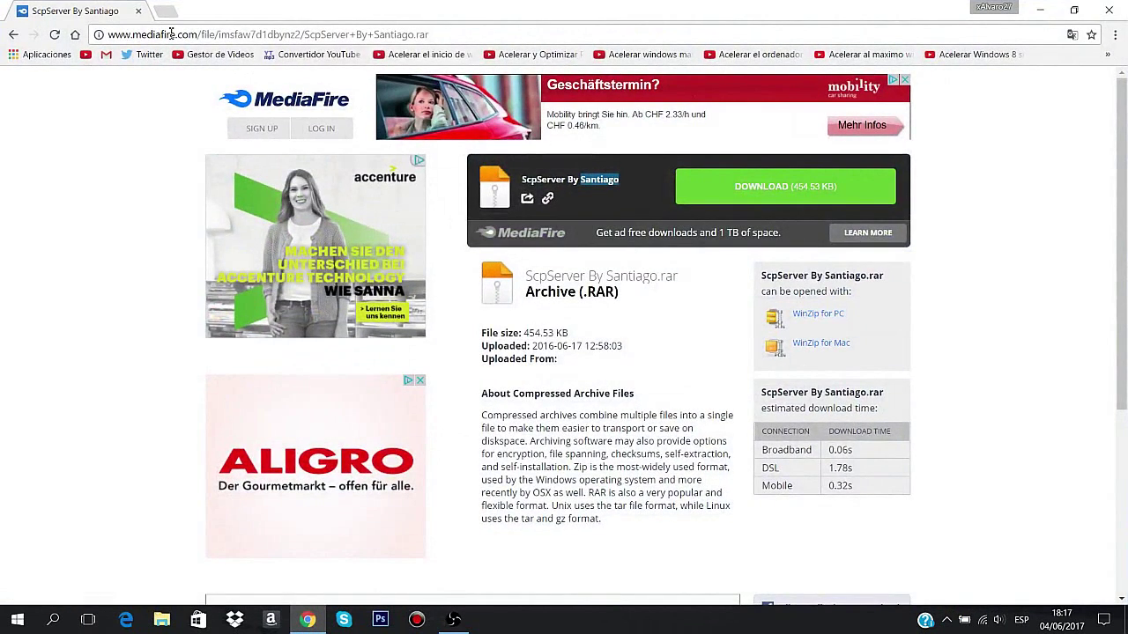
pyautogui.moveTo(167, 33); pyautogui.dragTo(537, 9)
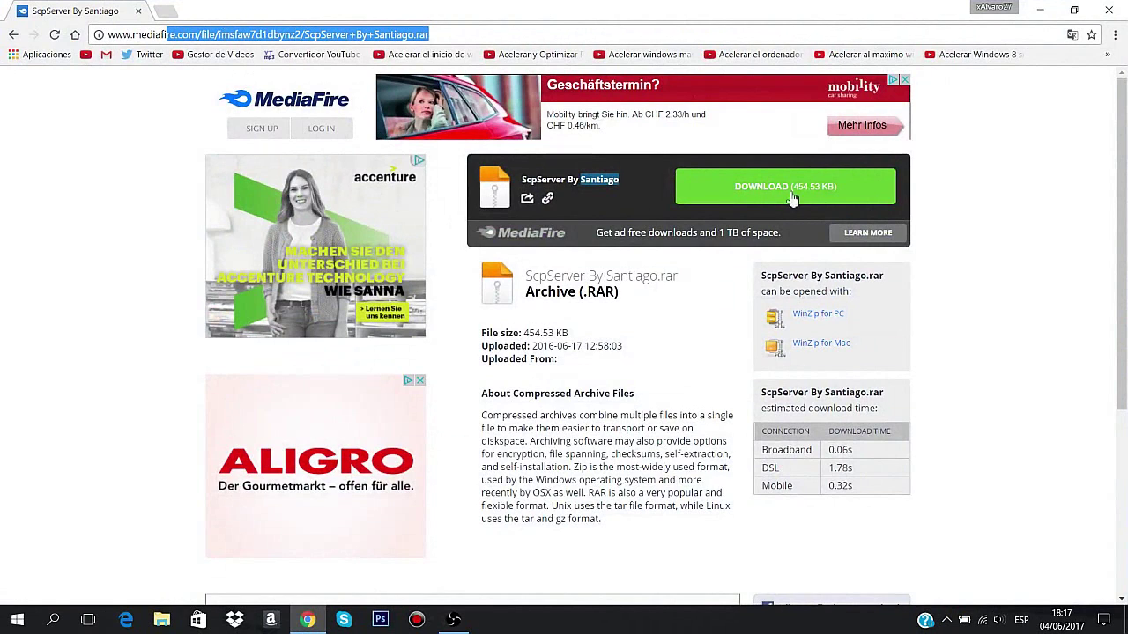
pyautogui.click(717, 192)
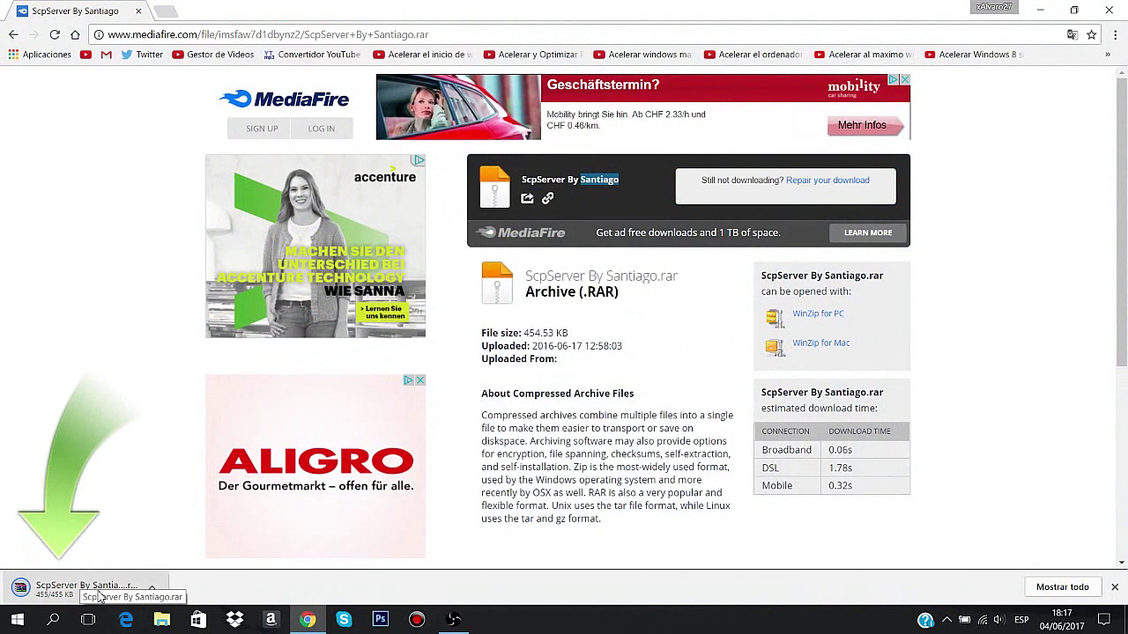
pyautogui.click(132, 599)
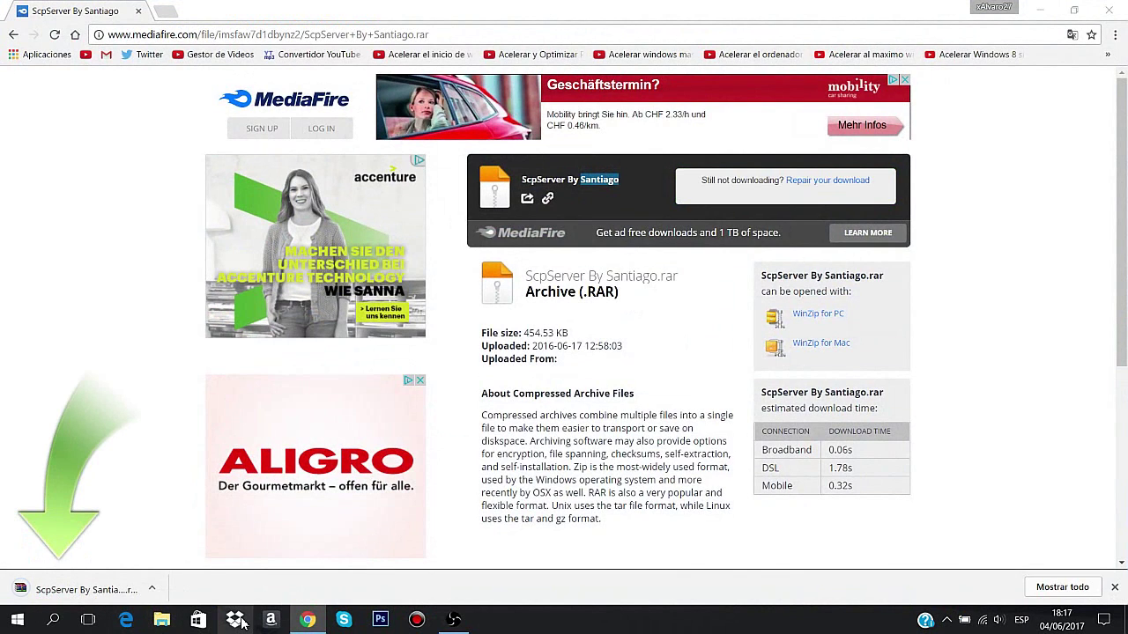
# Step: Switch to File Explorer and extract the downloaded ScpServer archive directly into the Descargas folder
pyautogui.click(162, 620)
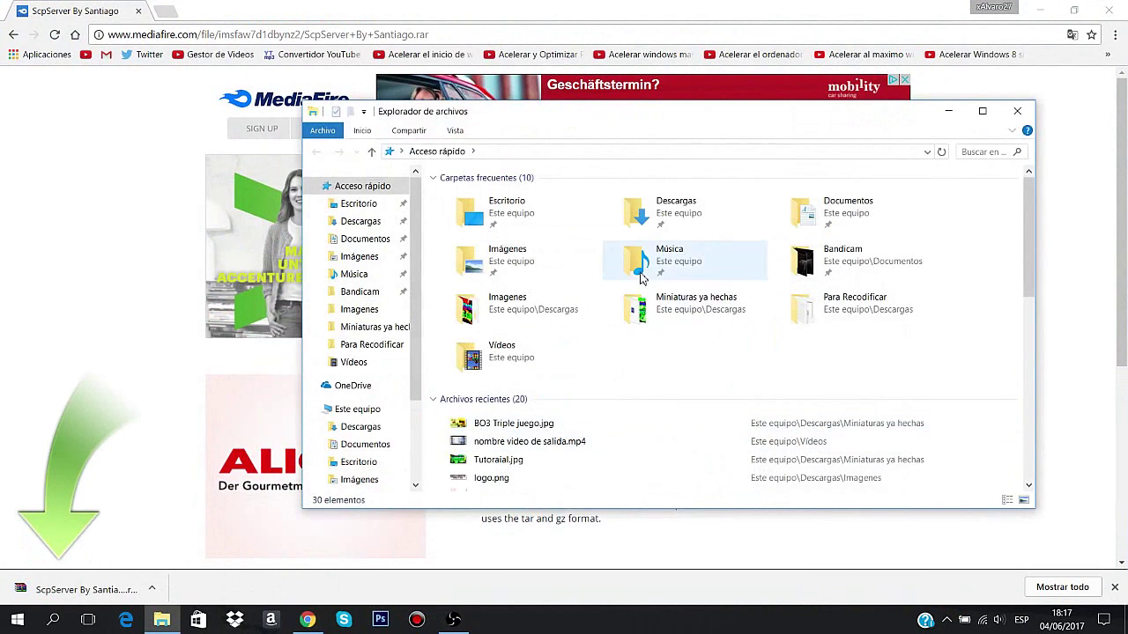
pyautogui.doubleClick(666, 211)
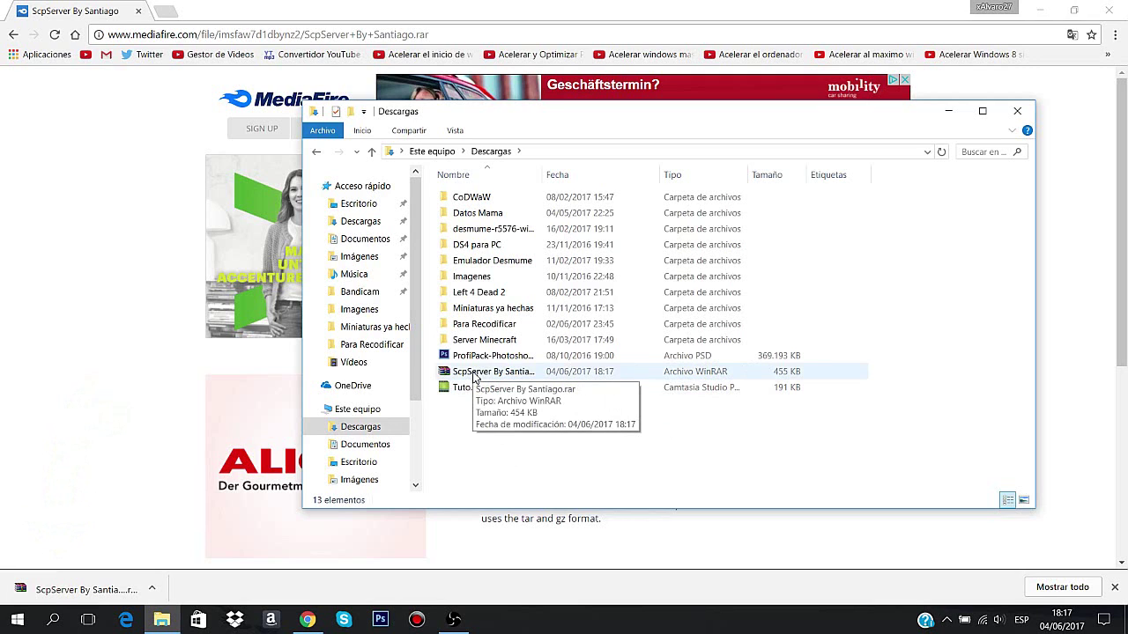
pyautogui.click(474, 375)
pyautogui.rightClick(473, 375)
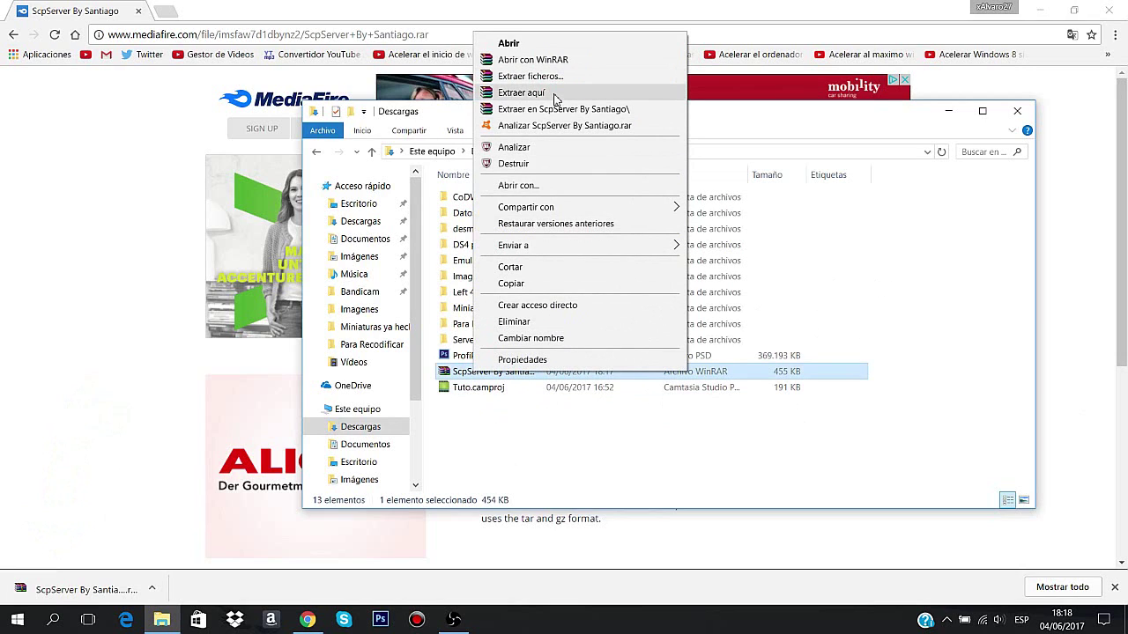
pyautogui.click(577, 410)
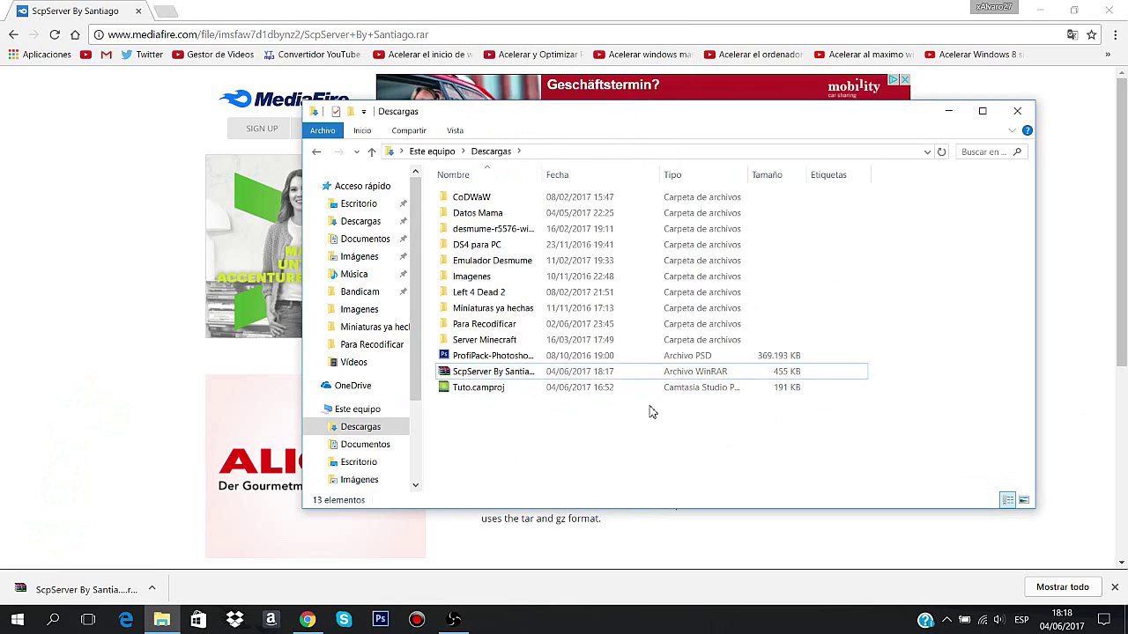
pyautogui.rightClick(513, 374)
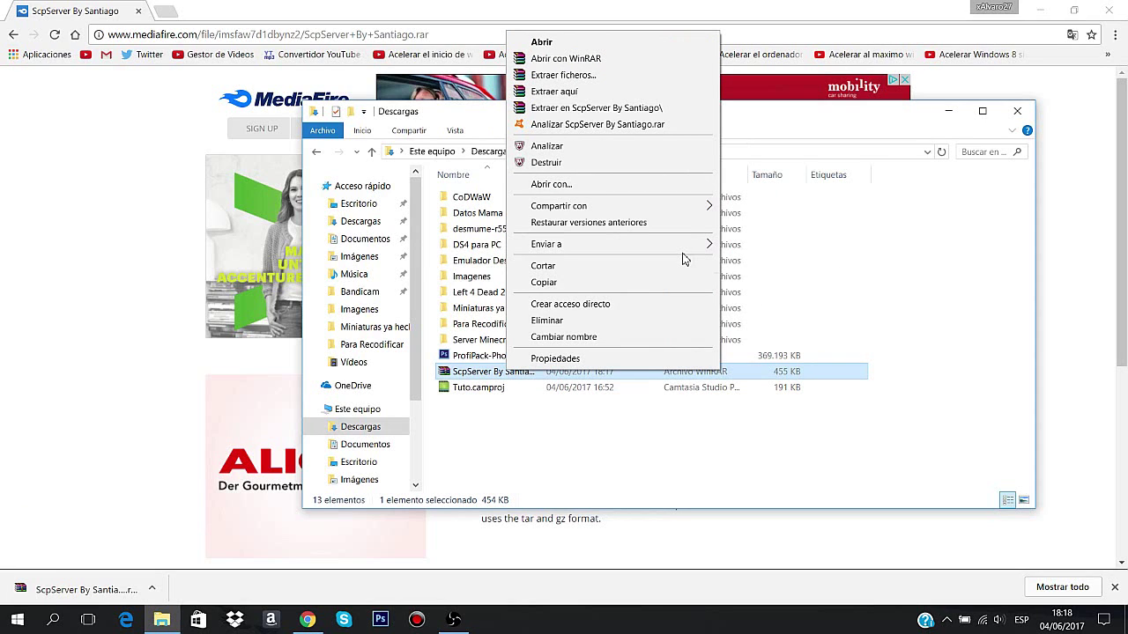
pyautogui.click(588, 92)
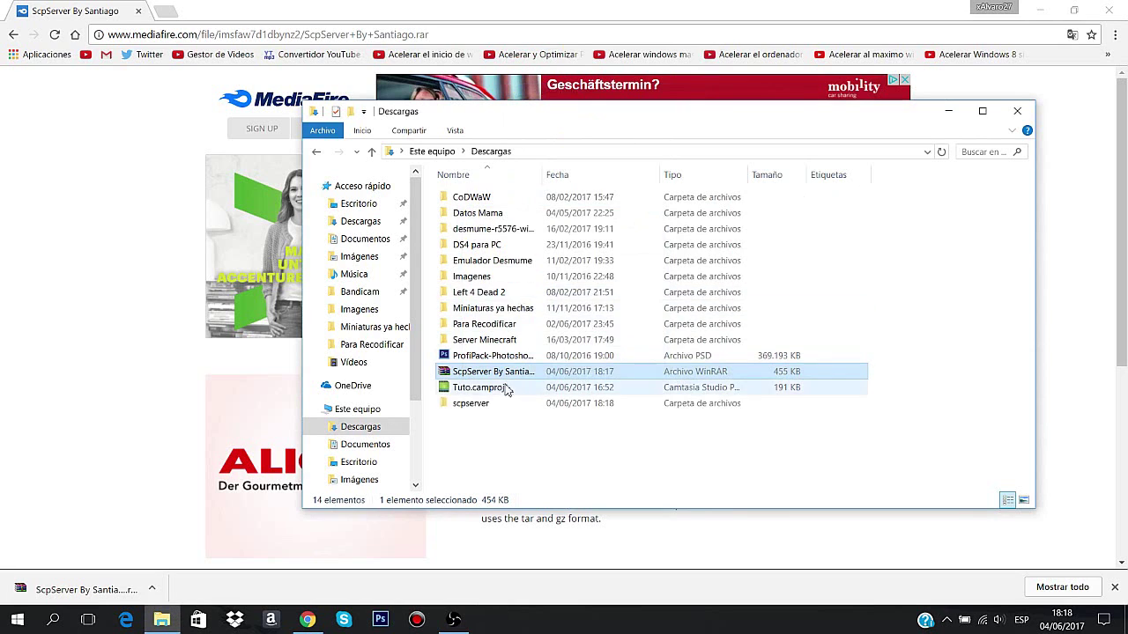
# Step: Launch ScpDriver.exe from the Virtual Bus Driver folder inside scpserver, then close the installer and return to the scpserver folder
pyautogui.doubleClick(487, 402)
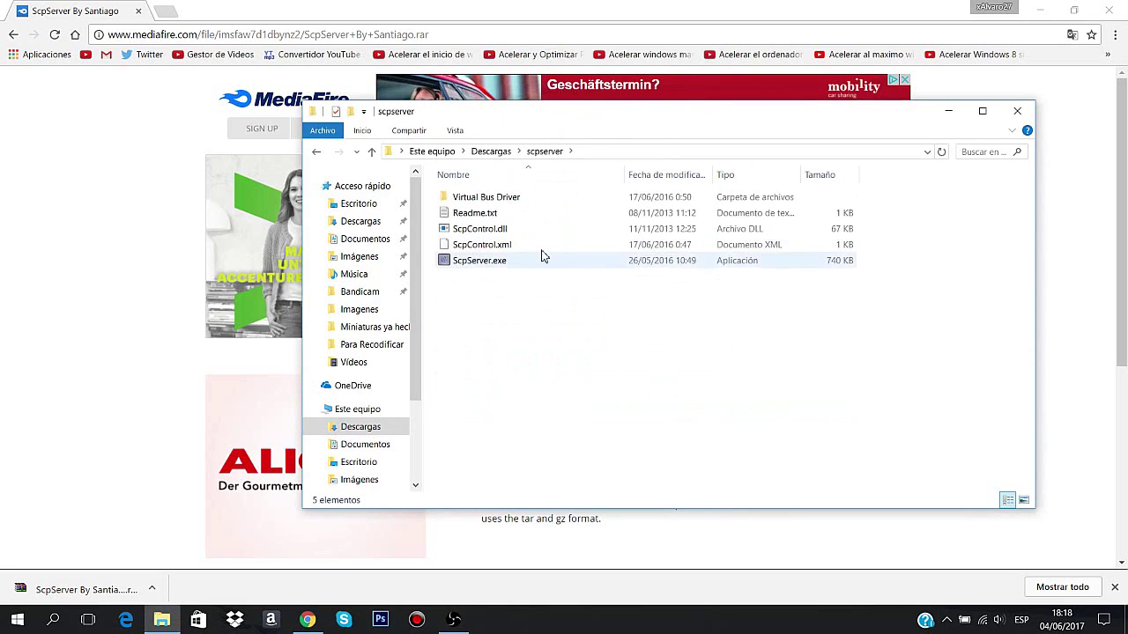
pyautogui.click(316, 150)
pyautogui.doubleClick(496, 341)
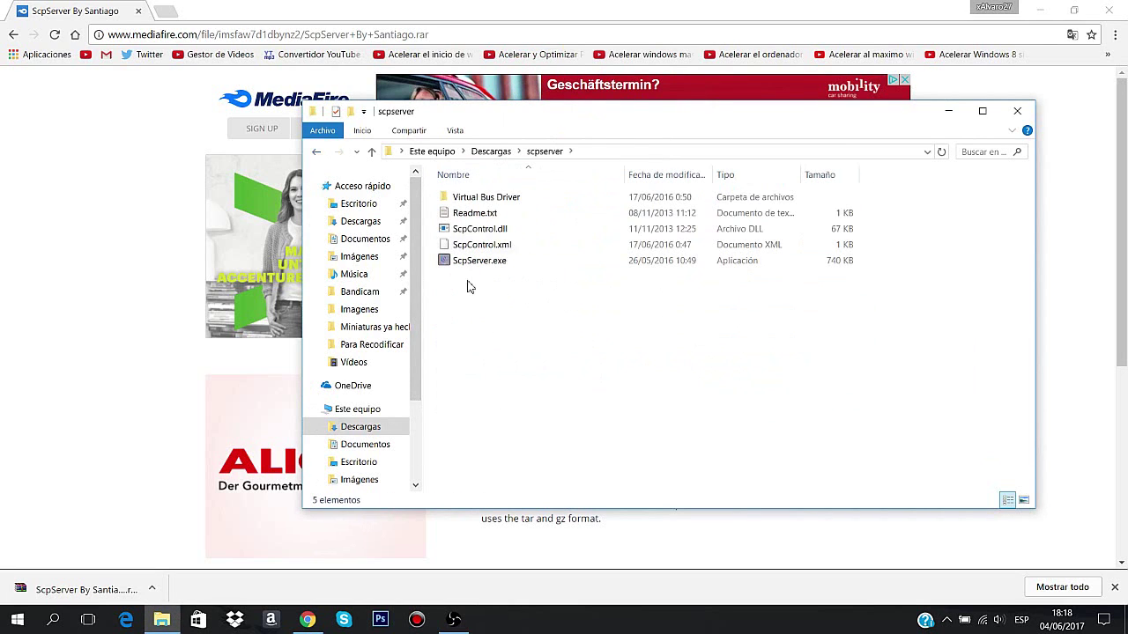
pyautogui.doubleClick(494, 202)
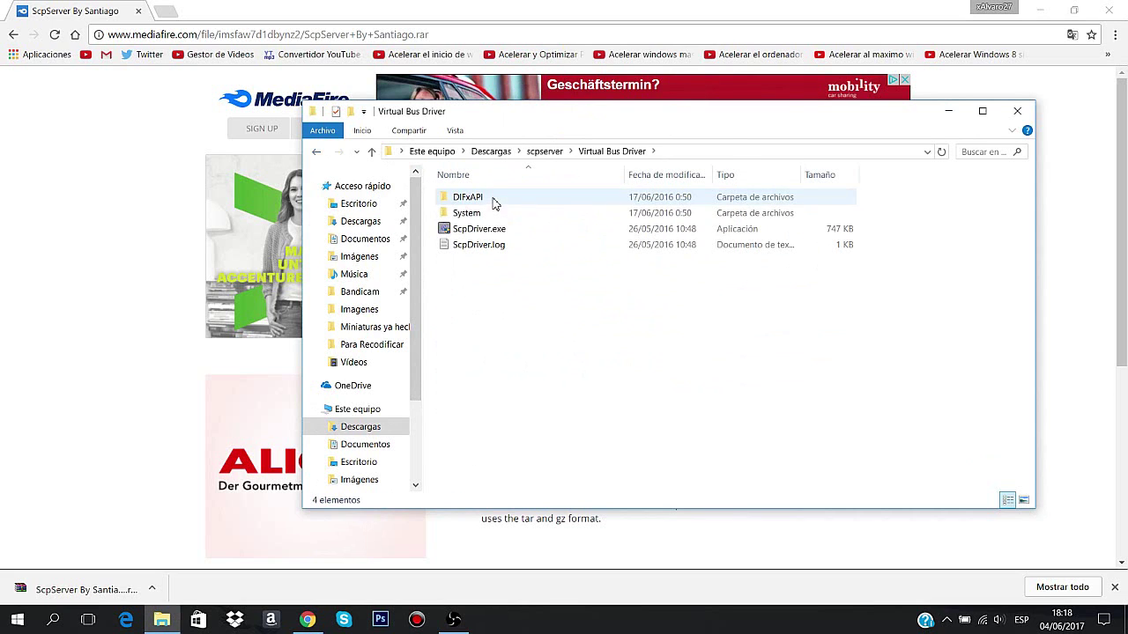
pyautogui.click(483, 232)
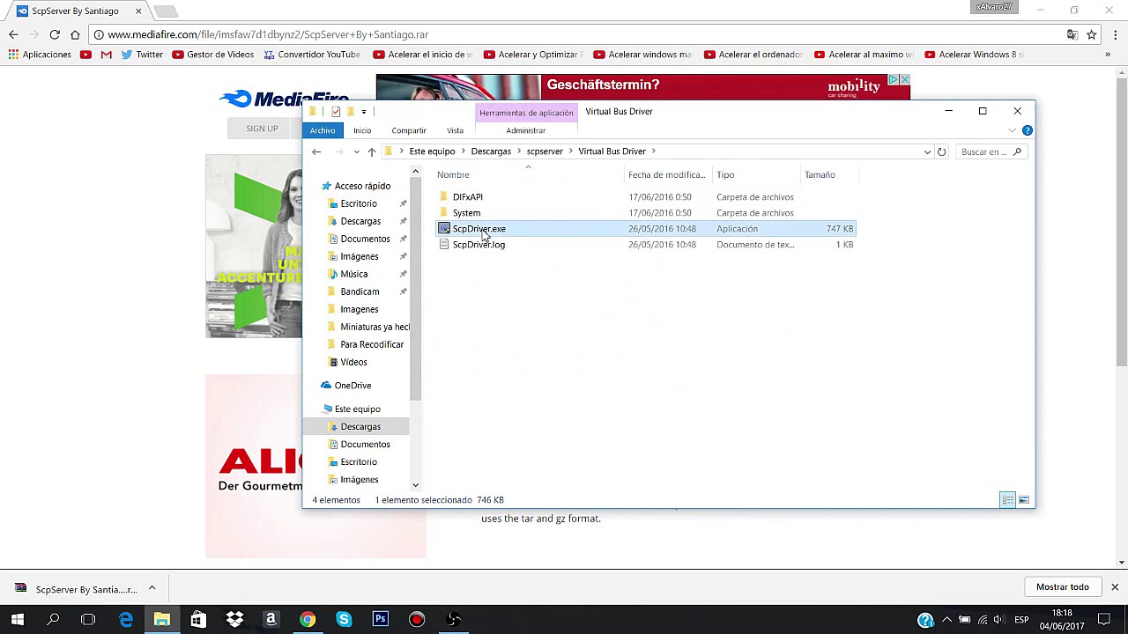
pyautogui.doubleClick(483, 230)
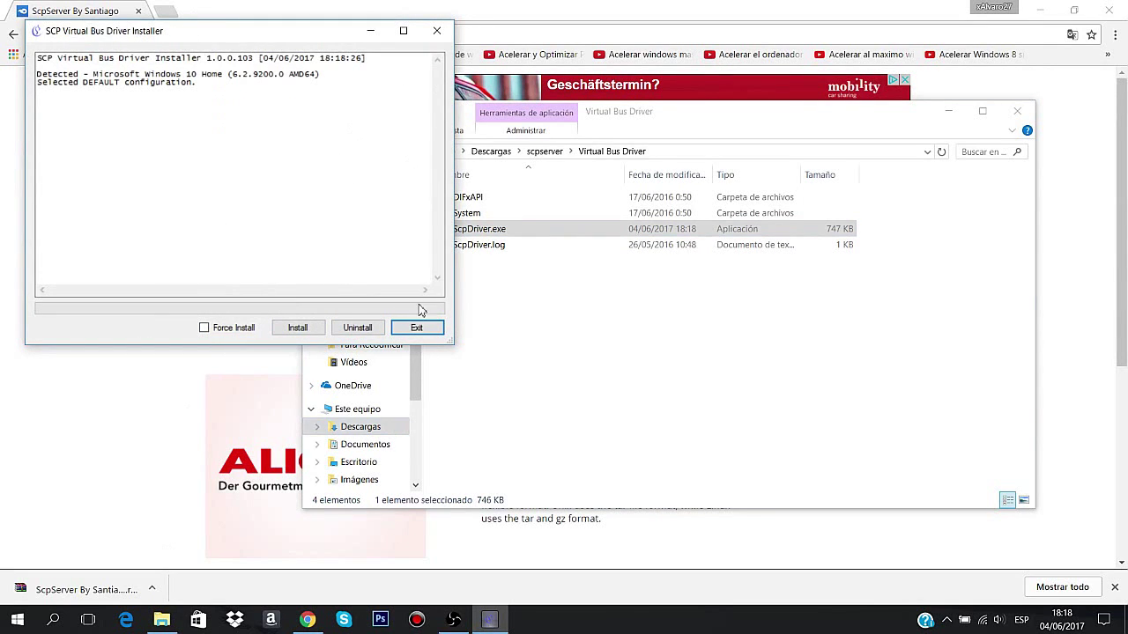
pyautogui.click(438, 32)
pyautogui.click(316, 152)
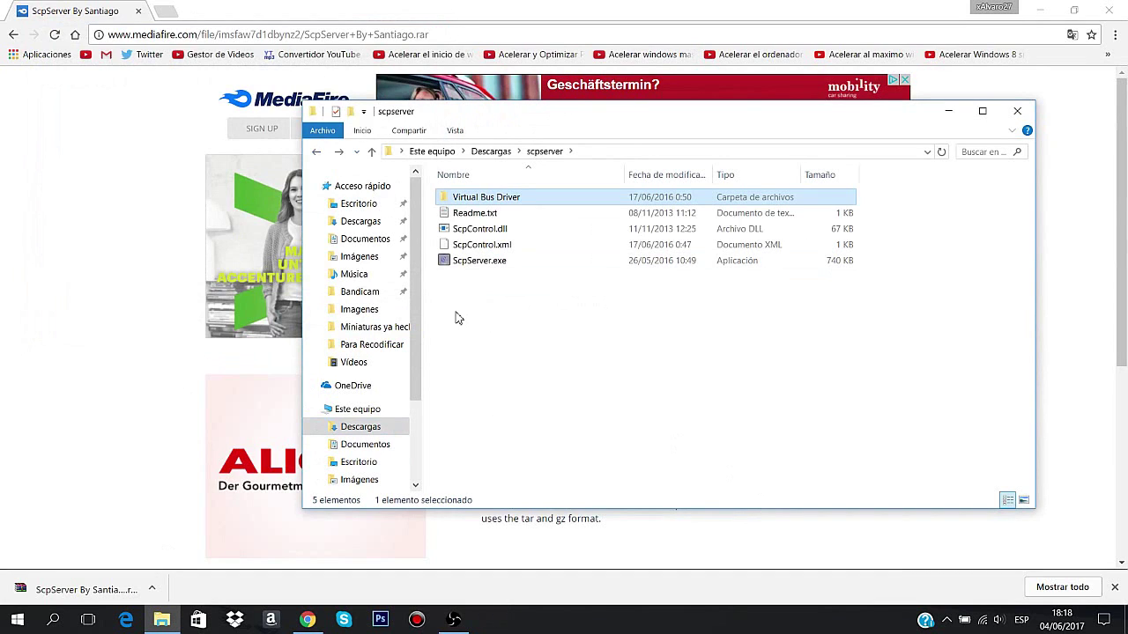
pyautogui.click(472, 261)
pyautogui.doubleClick(472, 259)
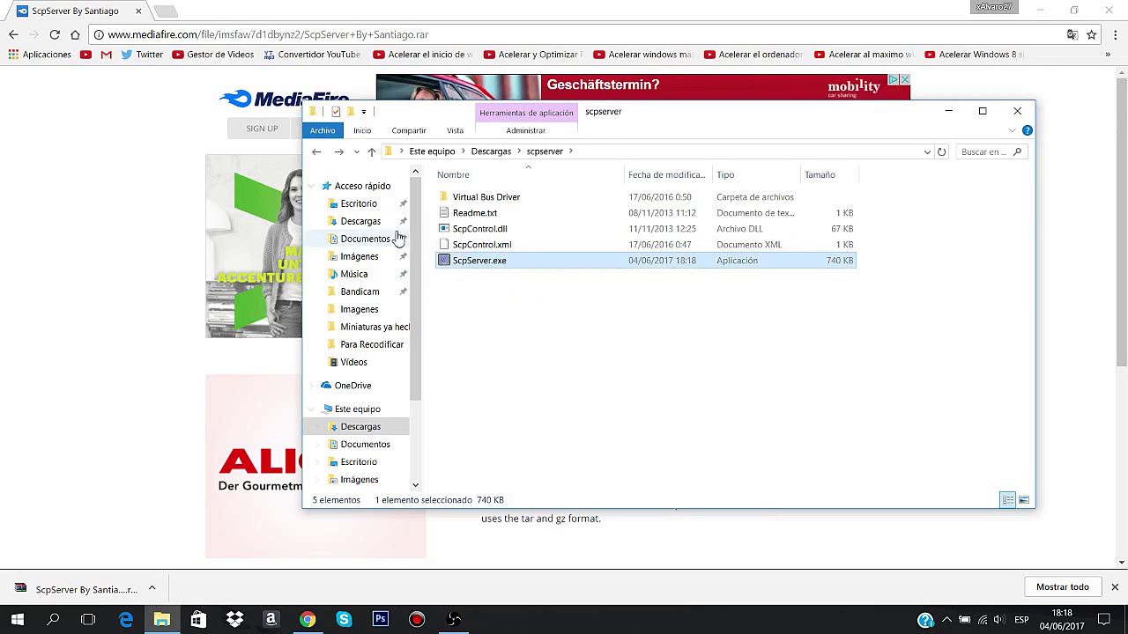
pyautogui.click(584, 47)
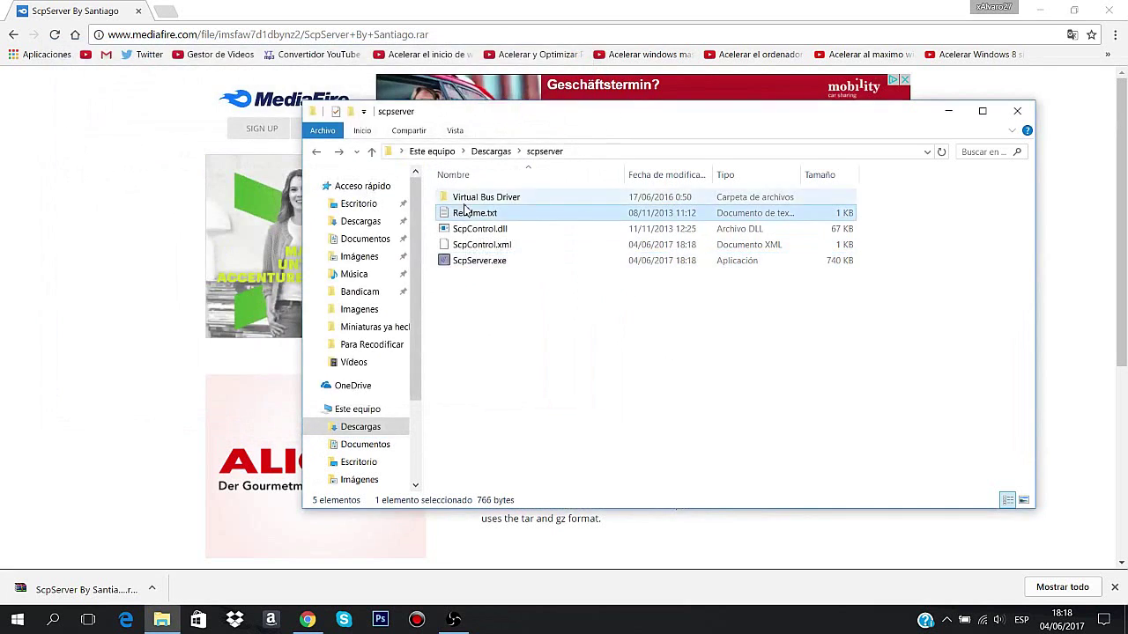
pyautogui.doubleClick(480, 199)
pyautogui.click(319, 152)
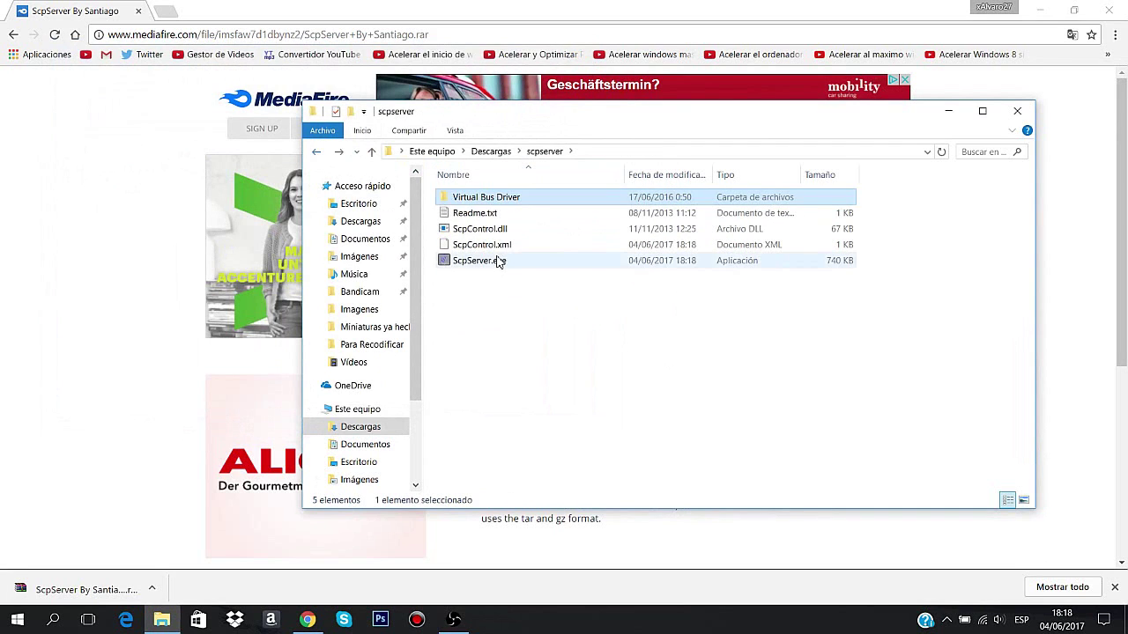
# Step: Launch ScpServer.exe, select the listed Wireless Controller in the mapper, and minimize all open windows
pyautogui.doubleClick(493, 260)
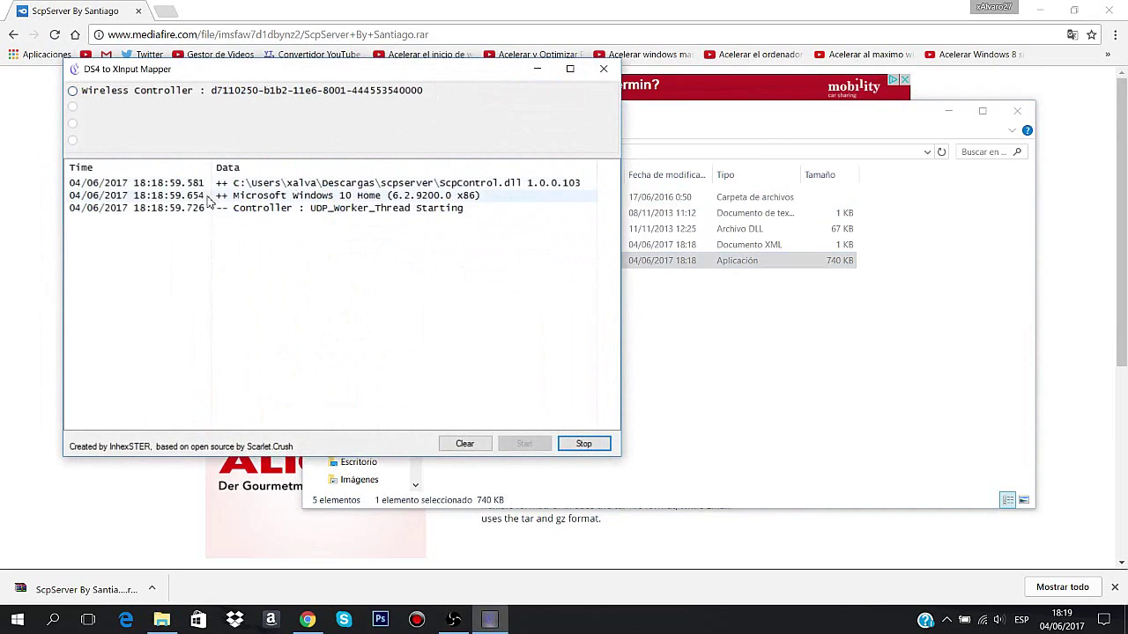
pyautogui.click(75, 90)
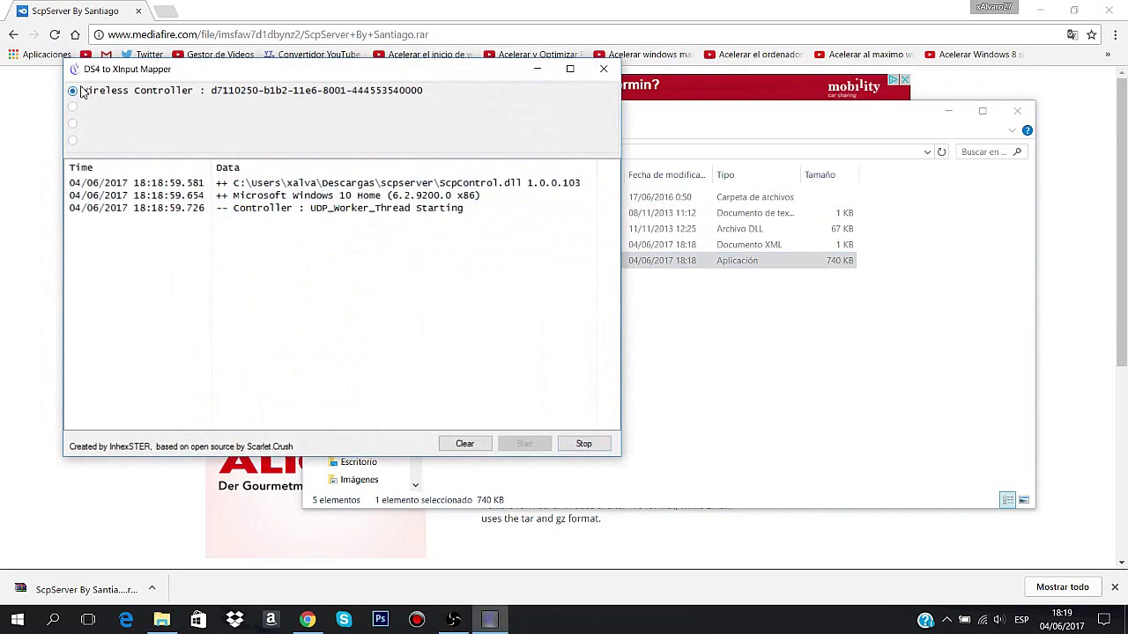
pyautogui.click(540, 69)
pyautogui.click(948, 111)
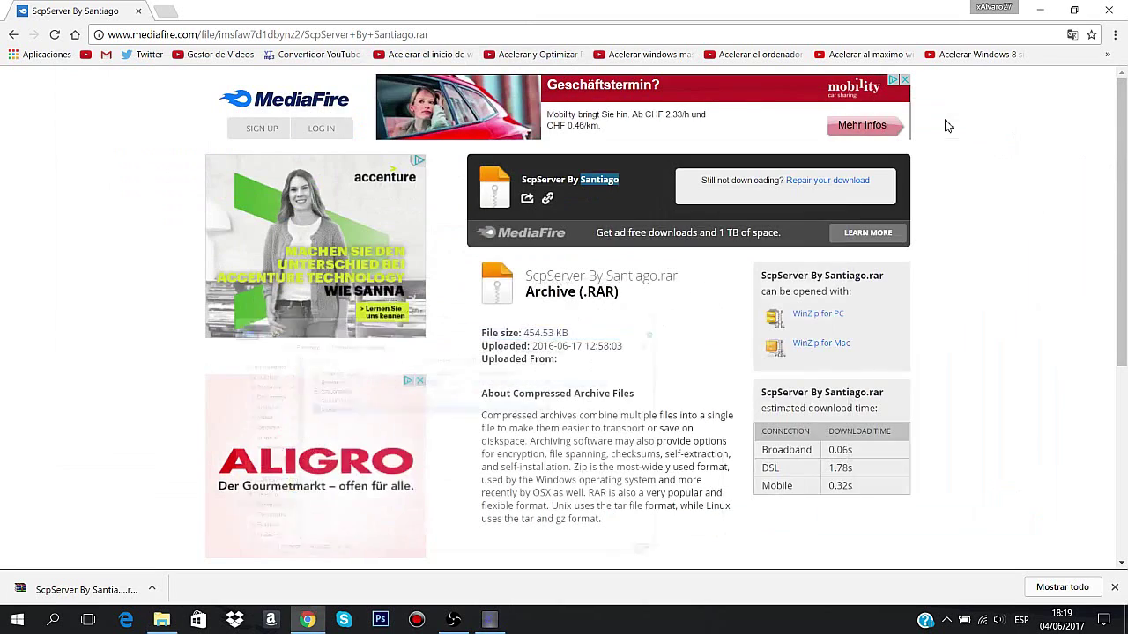
pyautogui.click(1039, 10)
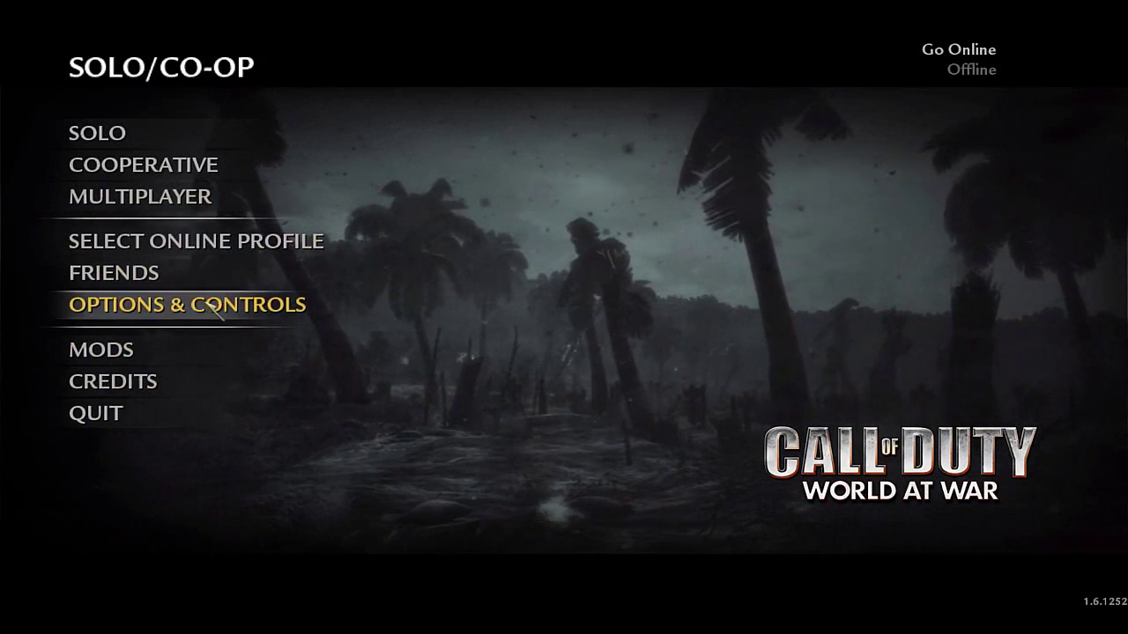
# Step: In Call of Duty: World at War, set Enable Console to Yes in the game options and return to the main menu
pyautogui.click(144, 307)
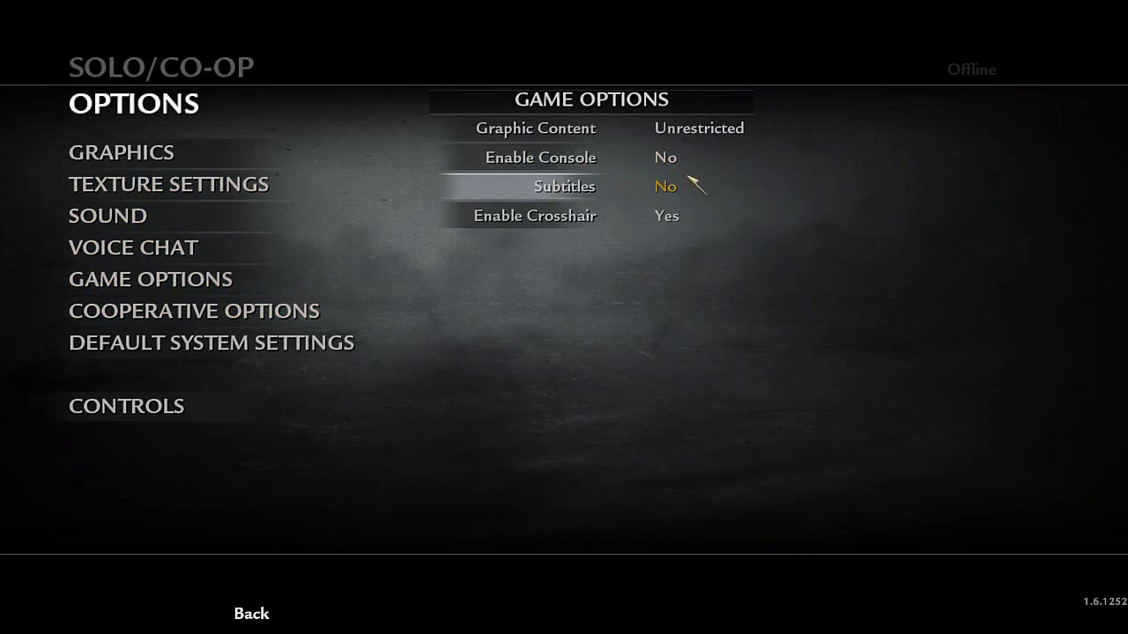
pyautogui.click(671, 157)
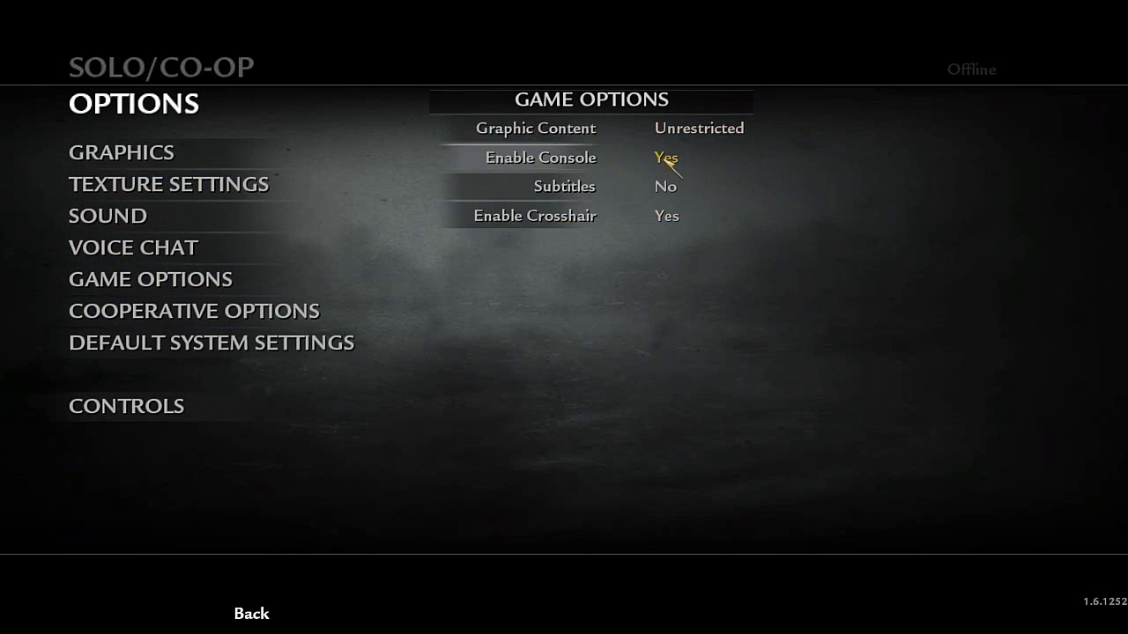
pyautogui.click(255, 613)
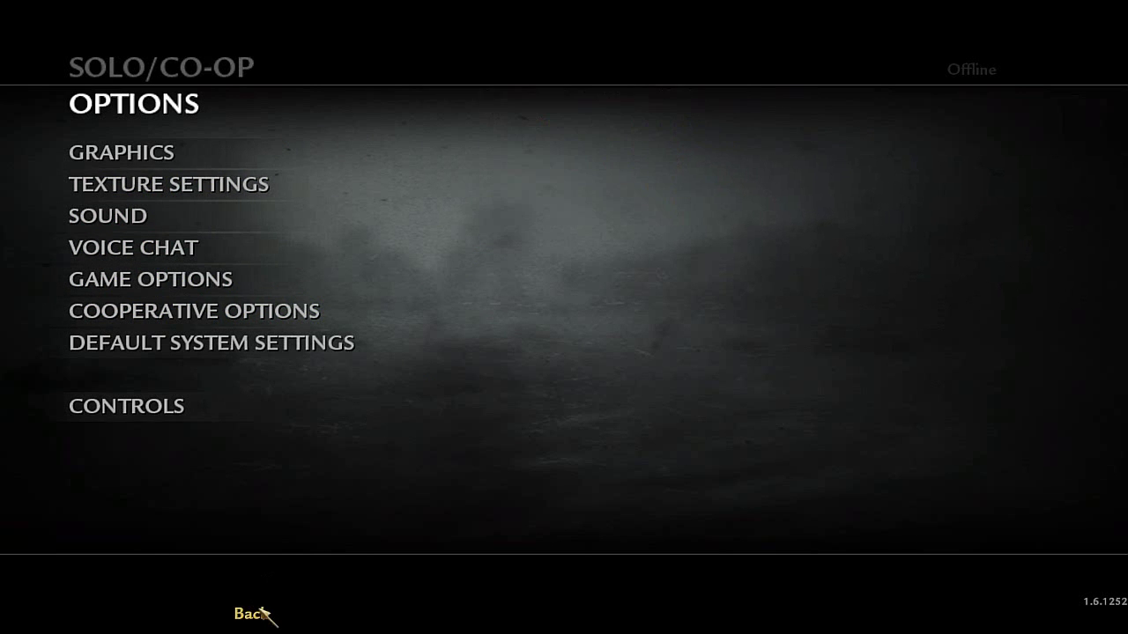
pyautogui.click(254, 614)
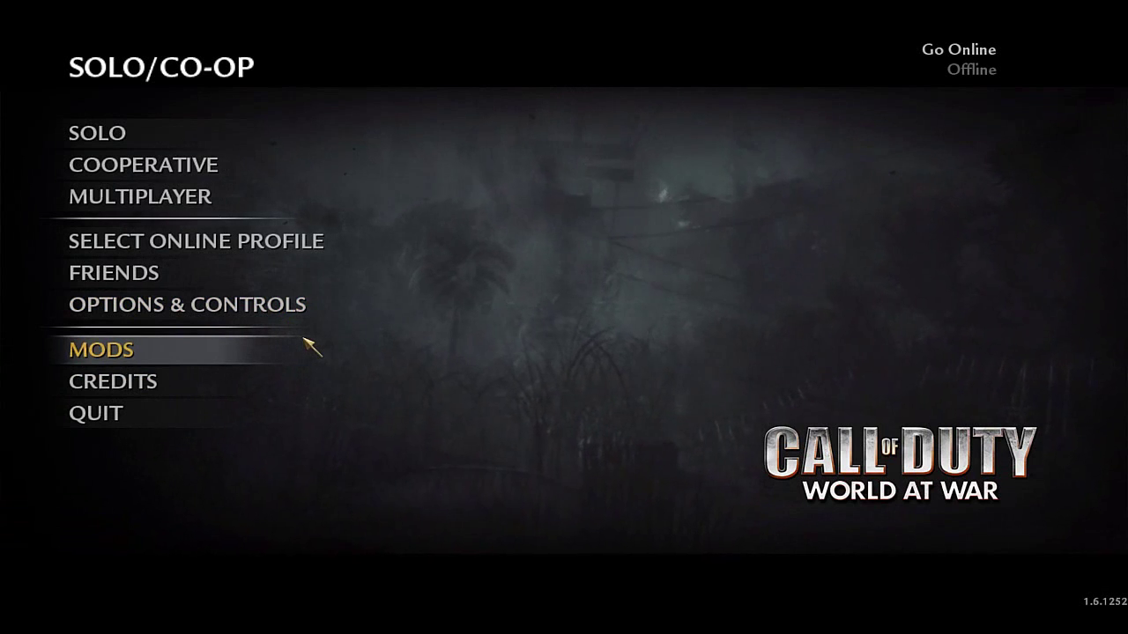
# Step: Run exec default_controller.cfg in the game console and close the console
pyautogui.press('`')
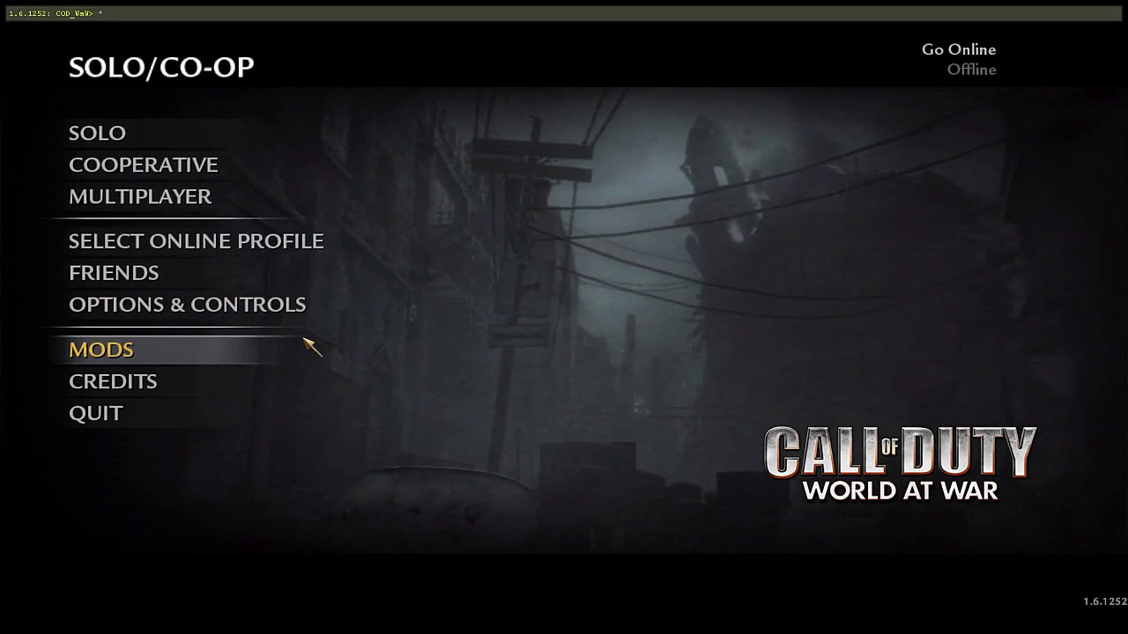
pyautogui.press('`')
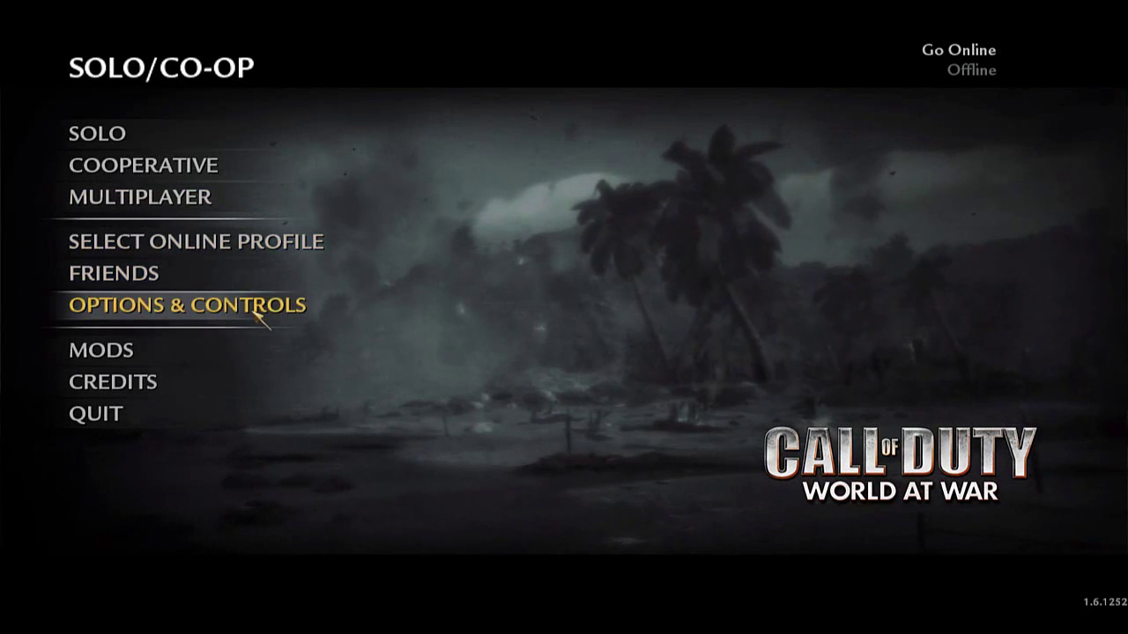
pyautogui.press('`')
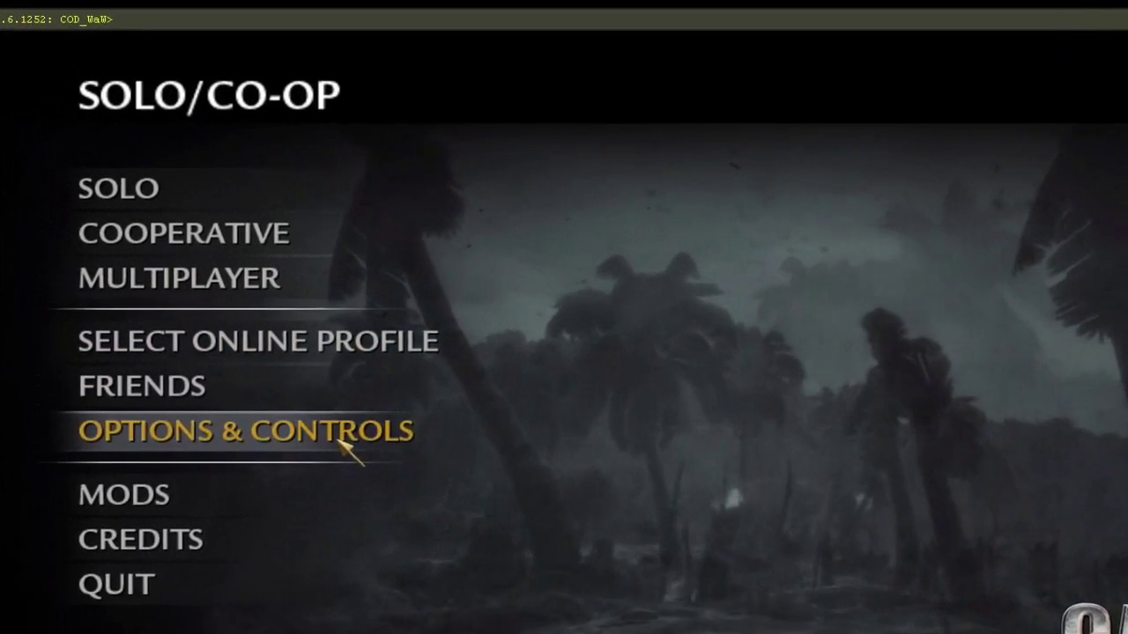
pyautogui.write('exec')
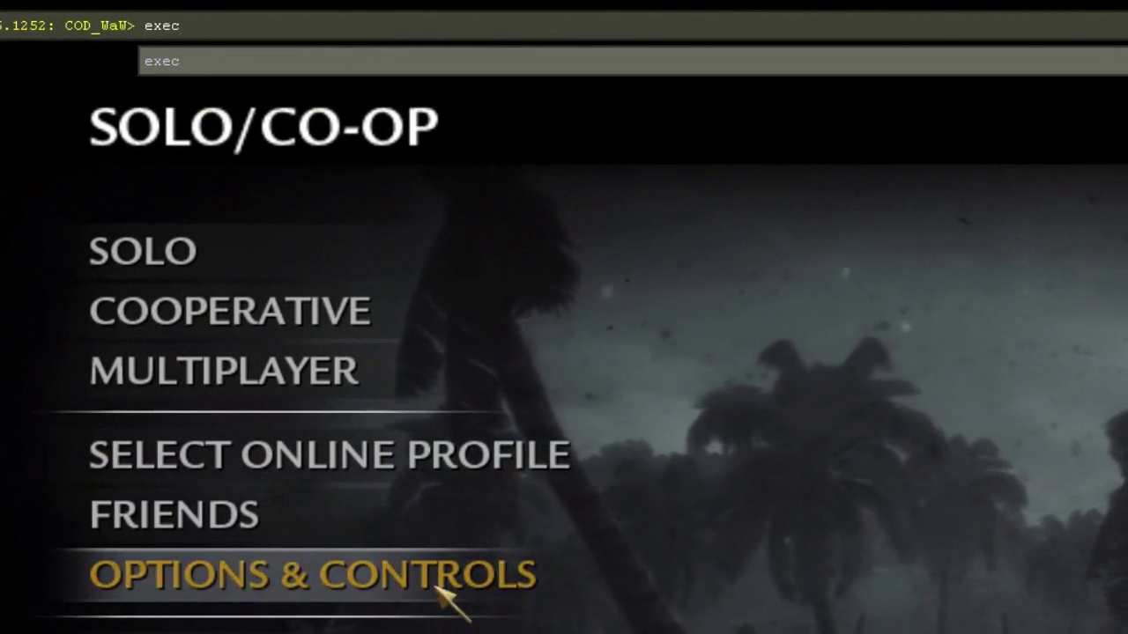
pyautogui.write(' default')
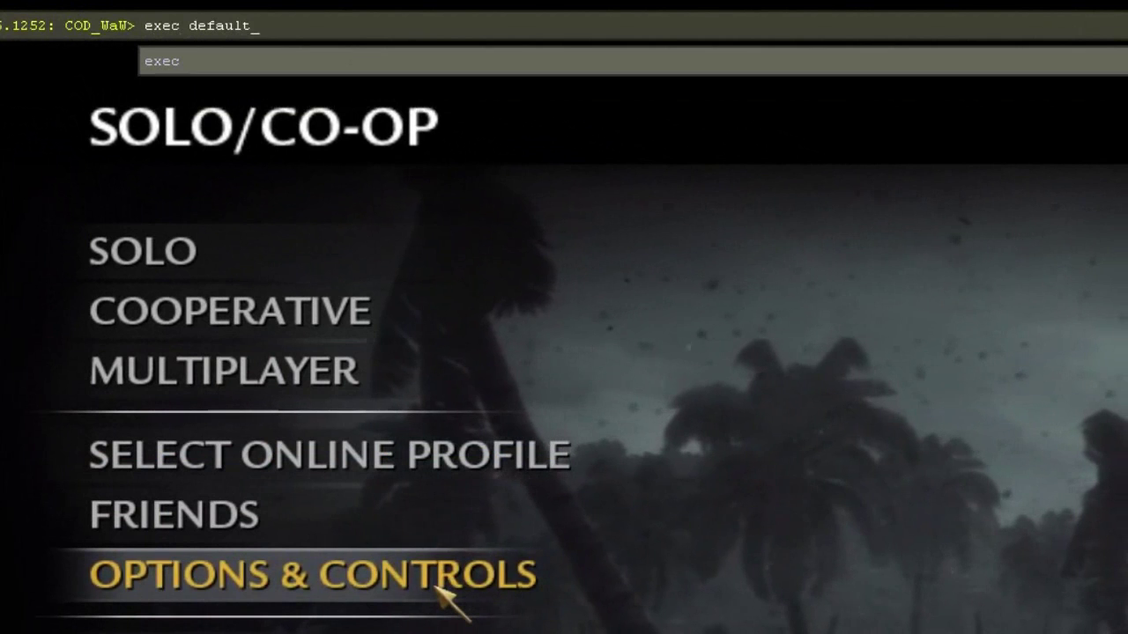
pyautogui.write('_')
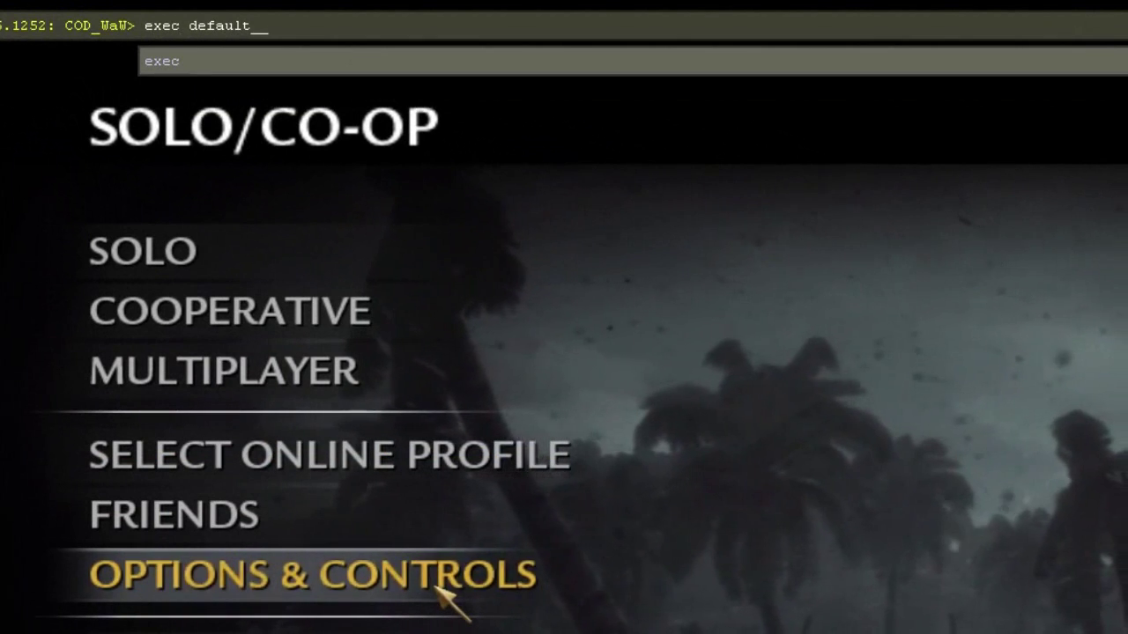
pyautogui.write('controller')
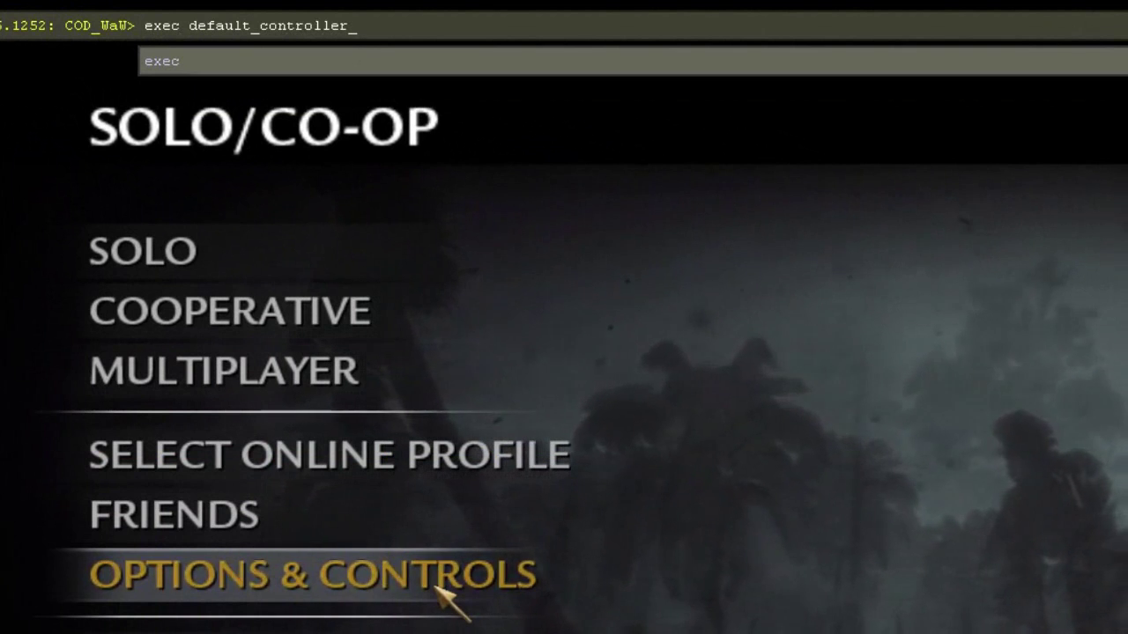
pyautogui.write('.cfg')
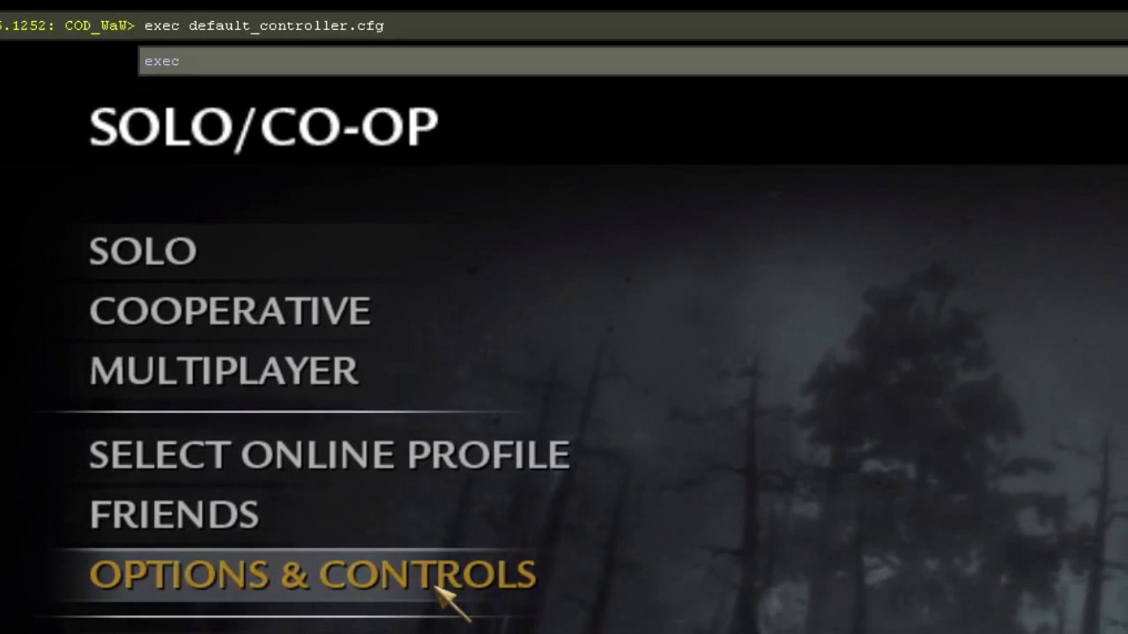
pyautogui.press('`')
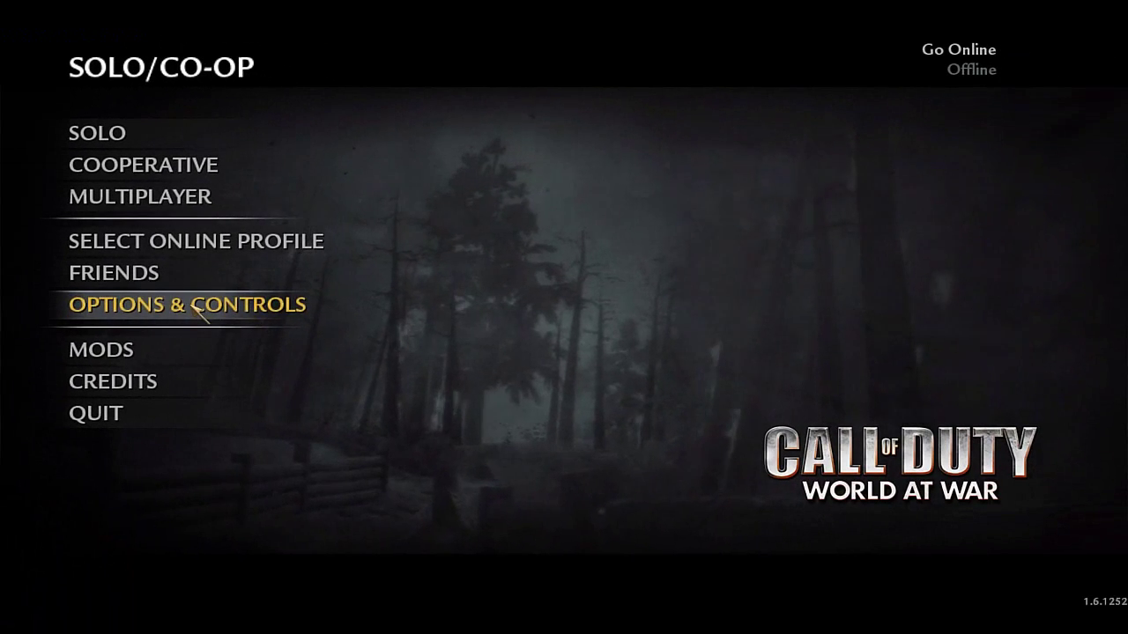
# Step: Open the Controls settings and examine the Look, Move, Combat and Interact bindings for controller buttons
pyautogui.click(201, 313)
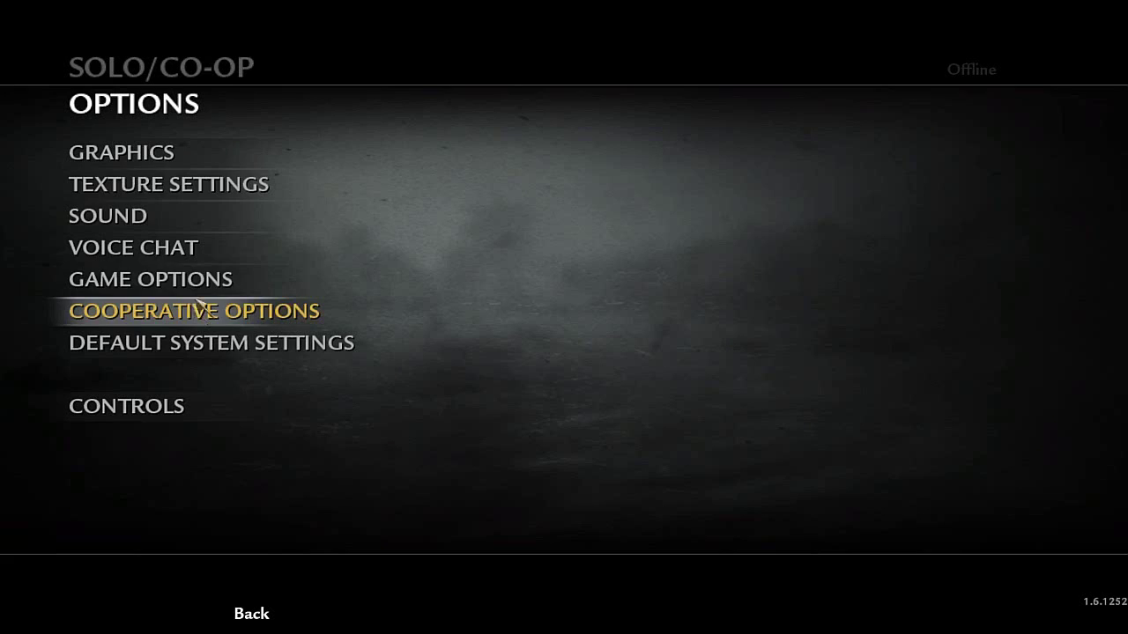
pyautogui.click(159, 405)
pyautogui.click(128, 158)
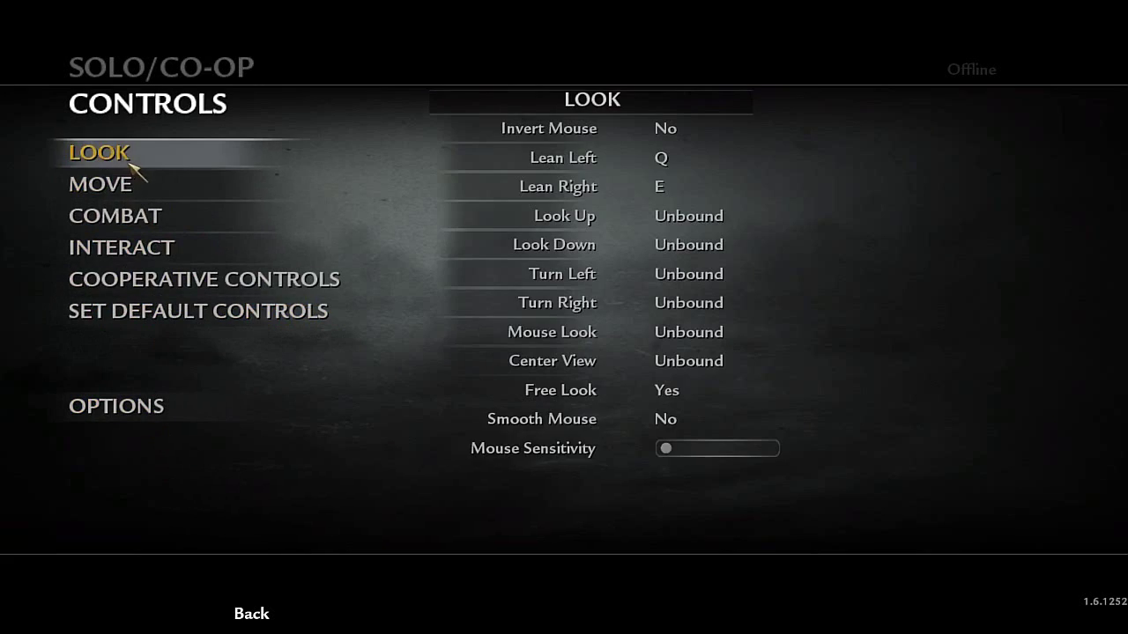
pyautogui.click(145, 182)
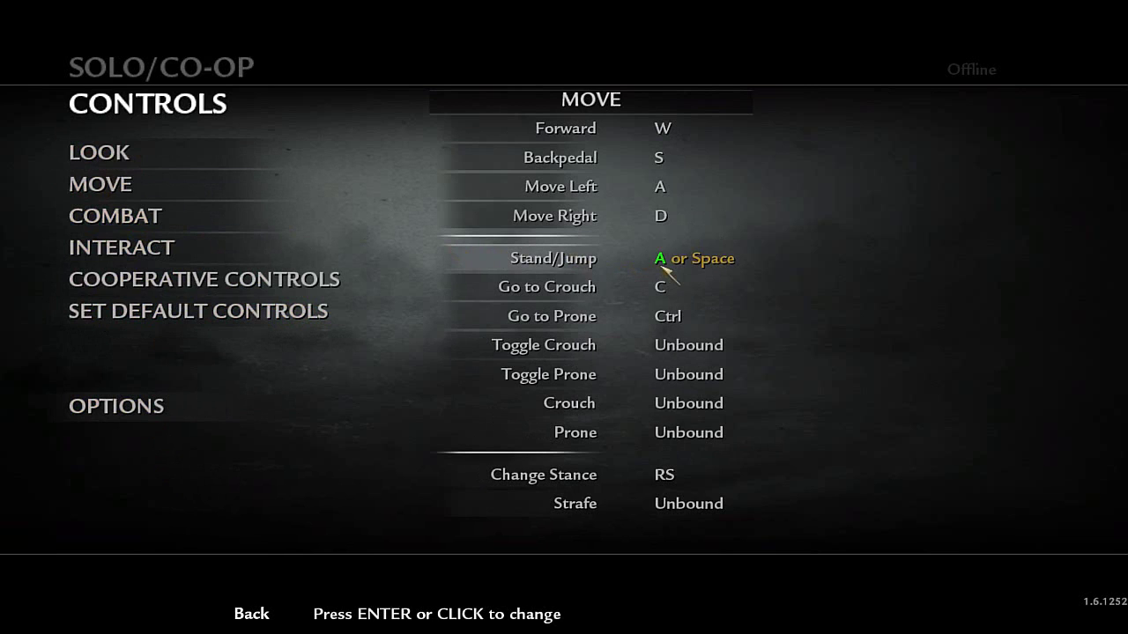
pyautogui.click(284, 219)
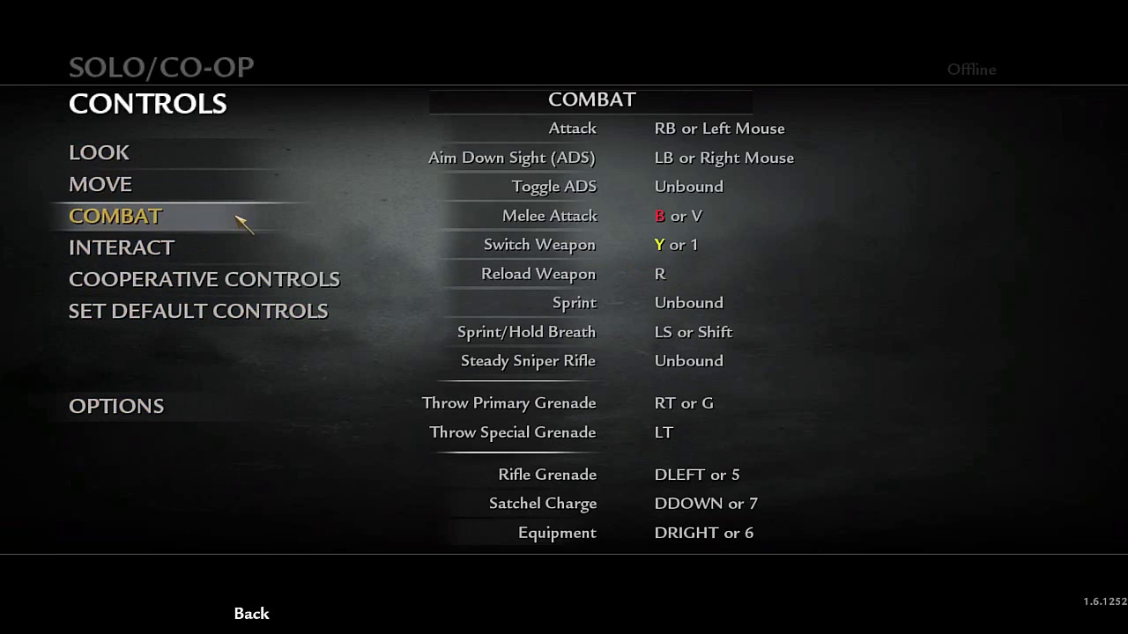
pyautogui.click(247, 245)
pyautogui.click(214, 184)
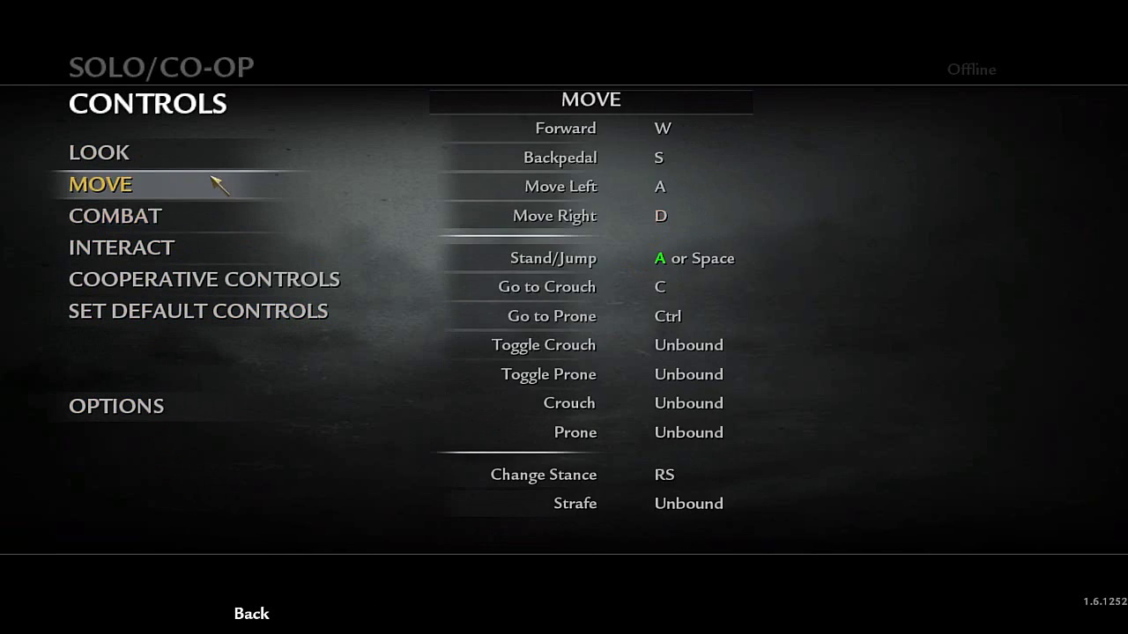